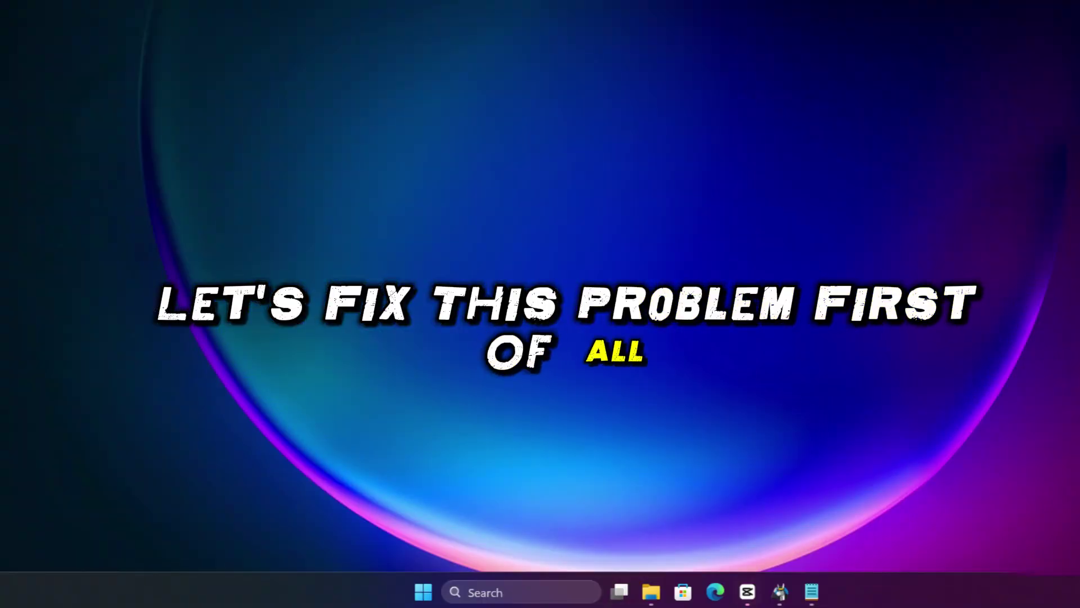
# Search Windows for 'valora' and open VALORANT's file location
pyautogui.press('super+s')
pyautogui.write('valorant')
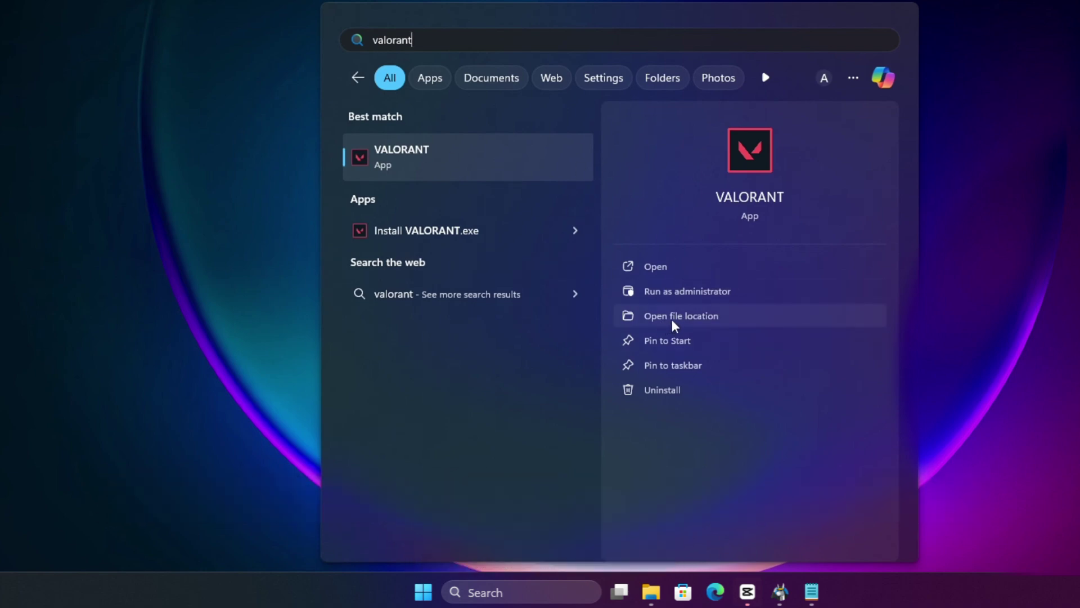
pyautogui.click(674, 324)
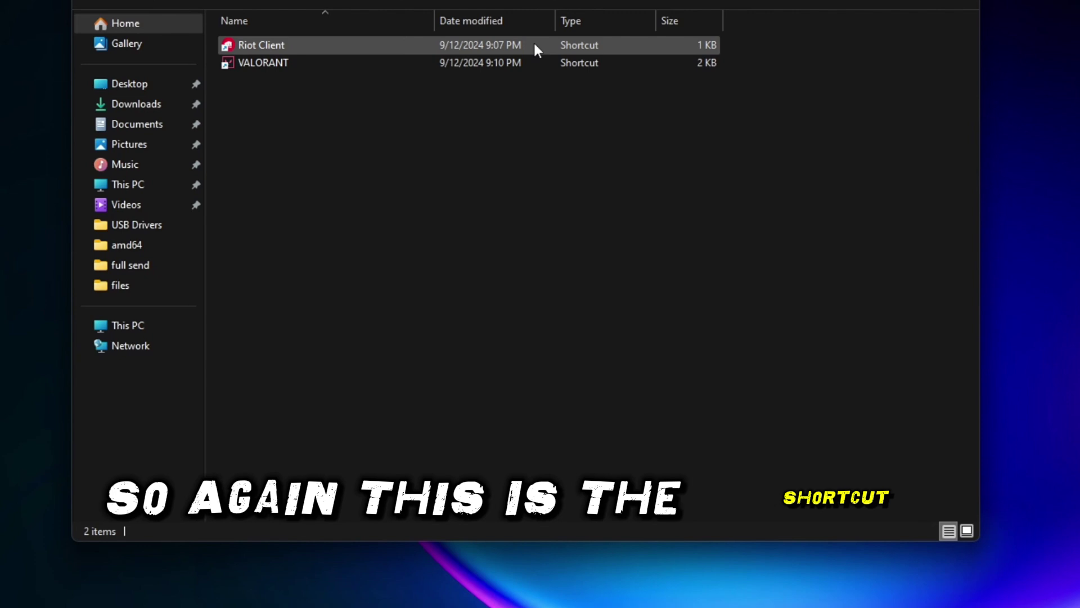
# Go to the VALORANT shortcut's target folder containing RiotClientServices
pyautogui.click(267, 65)
pyautogui.rightClick(265, 65)
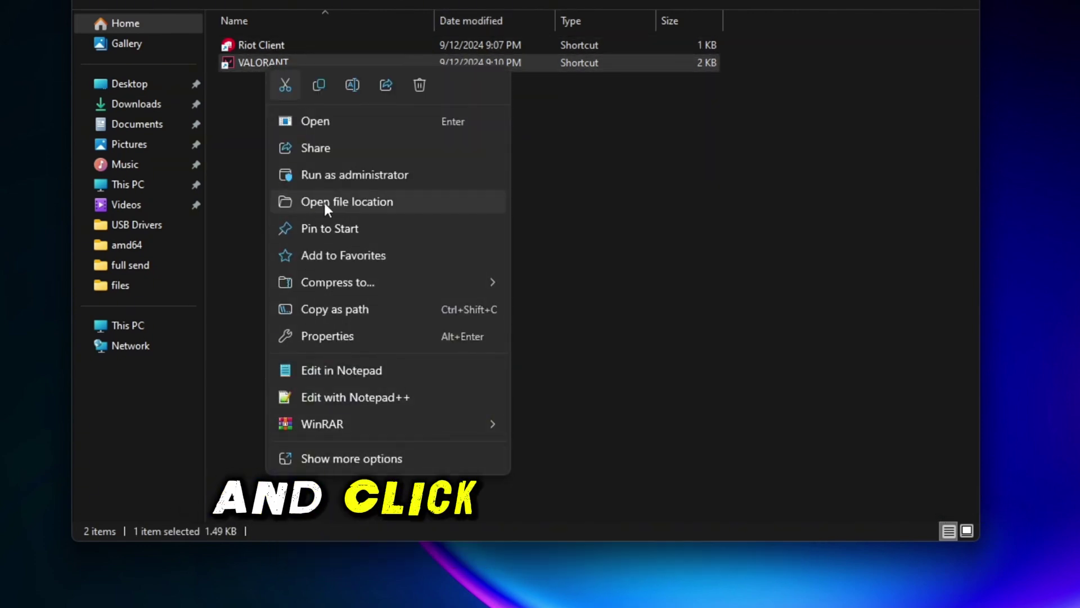
pyautogui.click(344, 202)
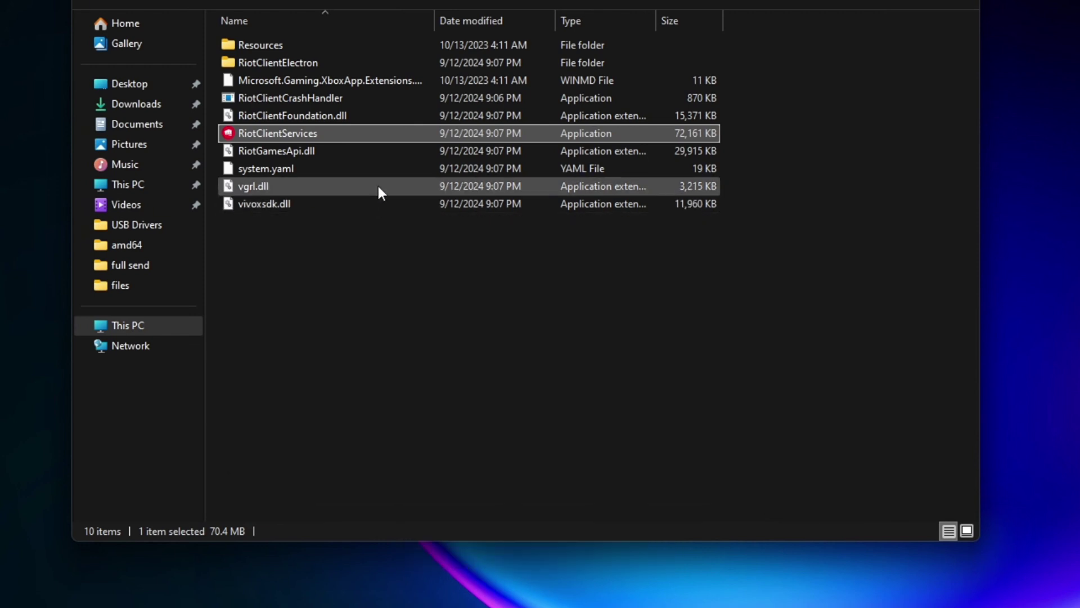
# Set RiotClientServices to Windows 8 compatibility mode as administrator and apply the change
pyautogui.rightClick(275, 134)
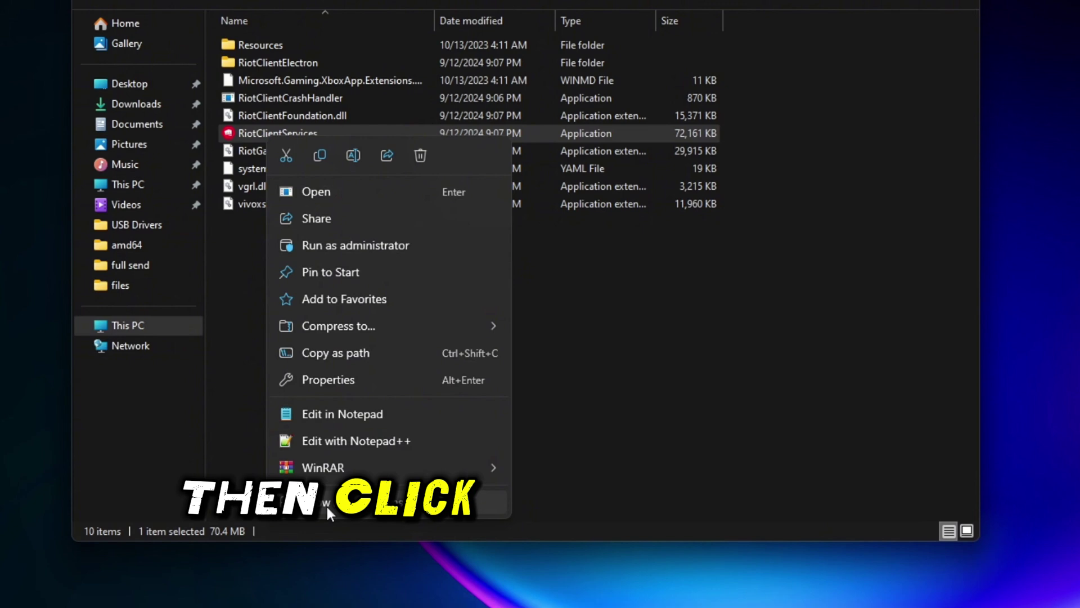
pyautogui.click(326, 504)
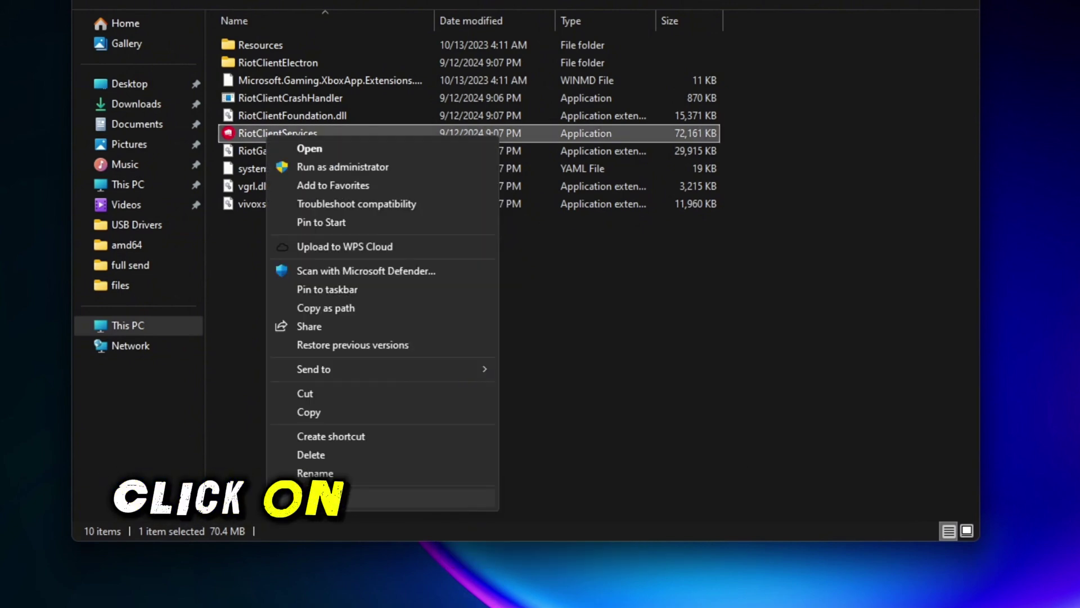
pyautogui.click(334, 498)
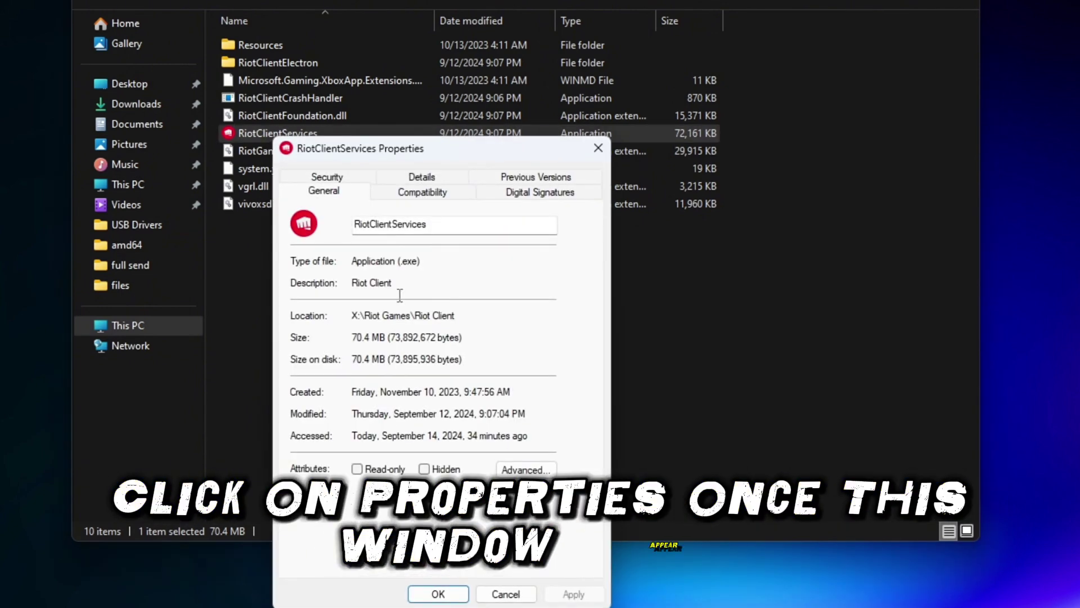
pyautogui.click(427, 197)
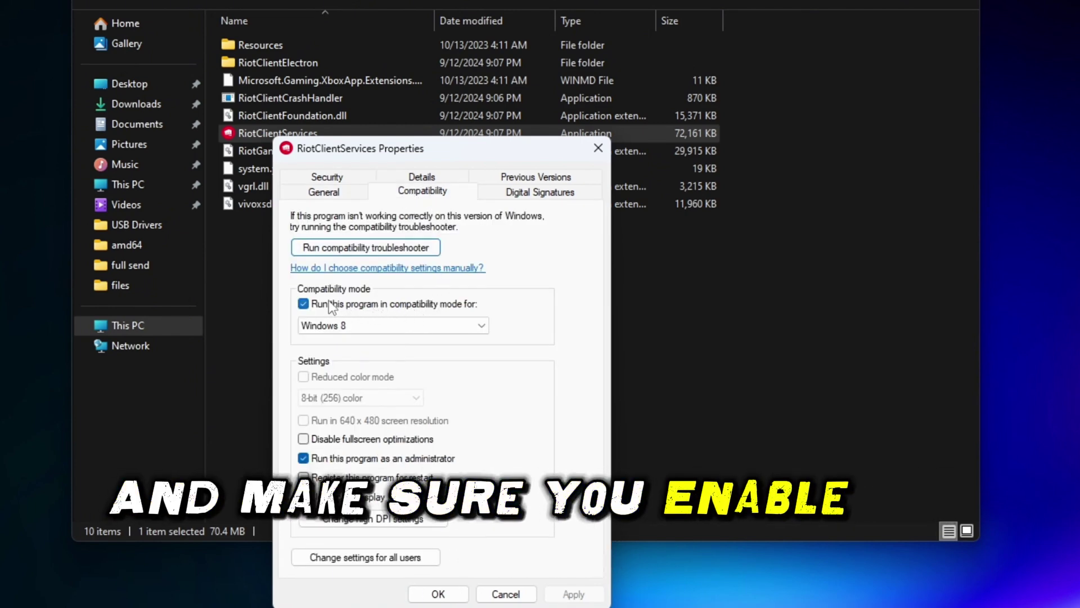
pyautogui.click(304, 304)
pyautogui.click(304, 304)
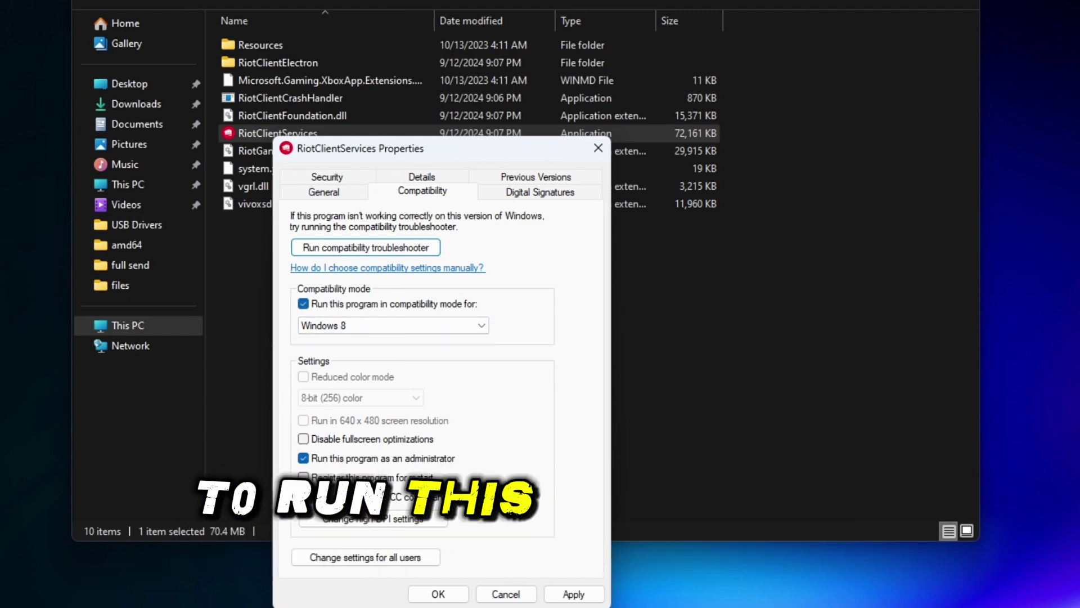
pyautogui.click(574, 593)
pyautogui.click(438, 593)
pyautogui.click(485, 412)
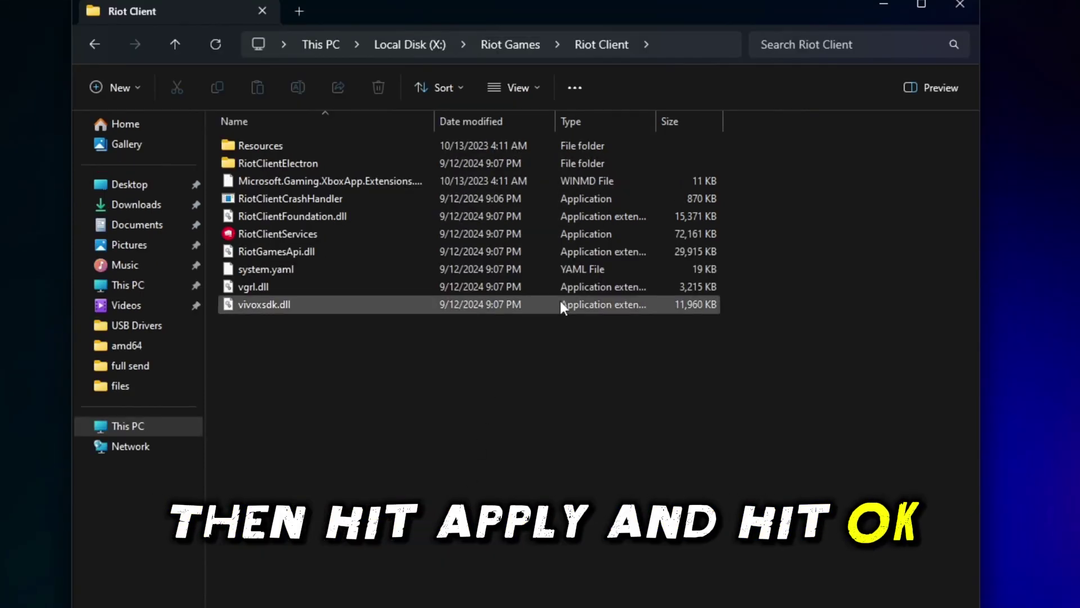
# Navigate from Riot Games into the VALORANT > live folder
pyautogui.click(509, 45)
pyautogui.click(275, 165)
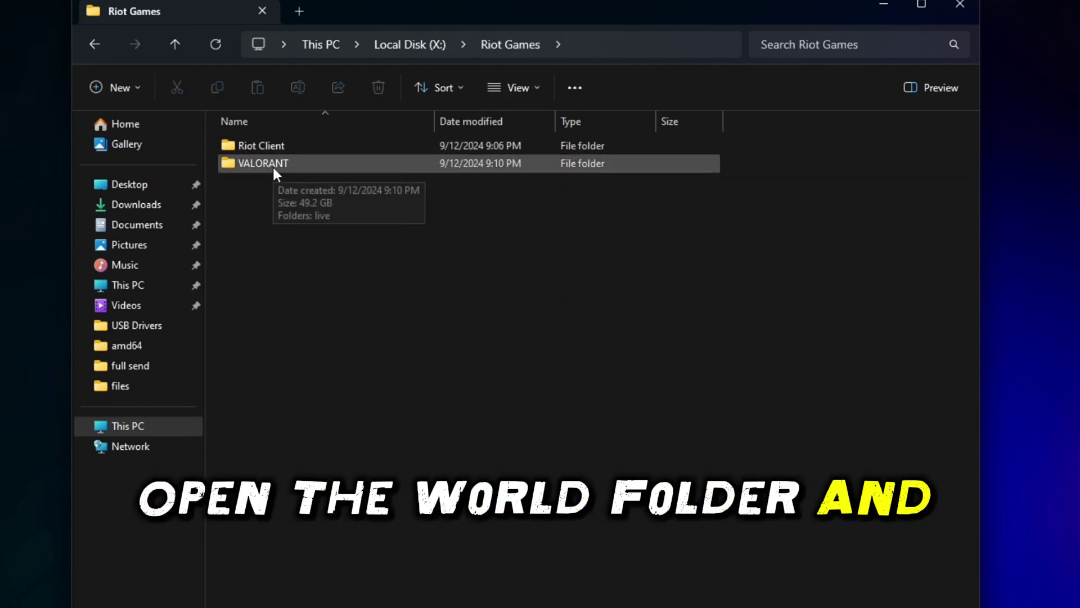
pyautogui.doubleClick(275, 165)
pyautogui.click(256, 150)
pyautogui.doubleClick(256, 148)
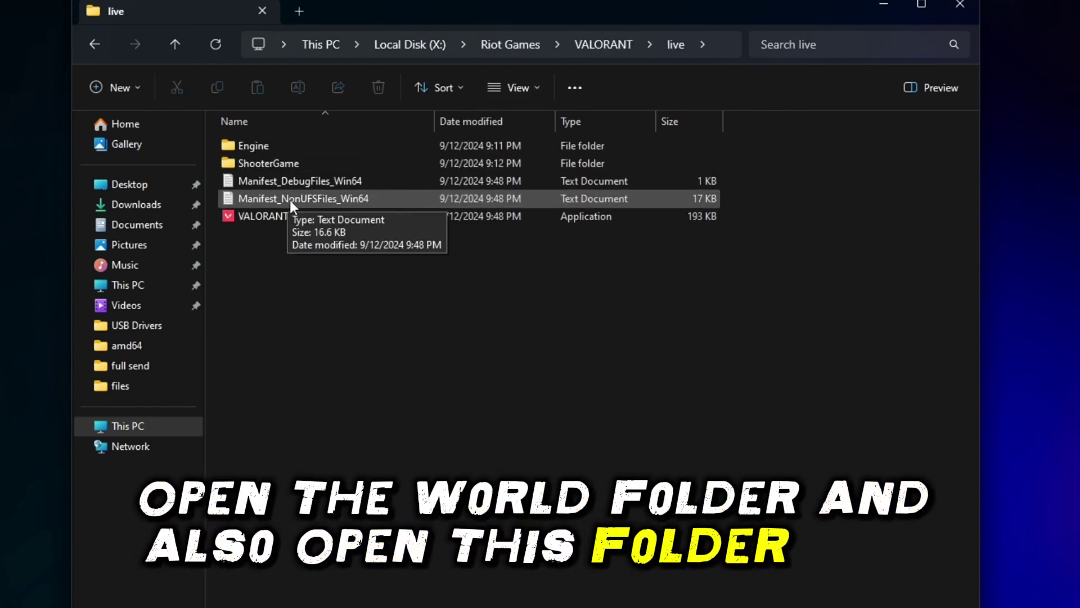
# Bring up the VALORANT application's Properties on the Compatibility page
pyautogui.click(267, 217)
pyautogui.rightClick(265, 216)
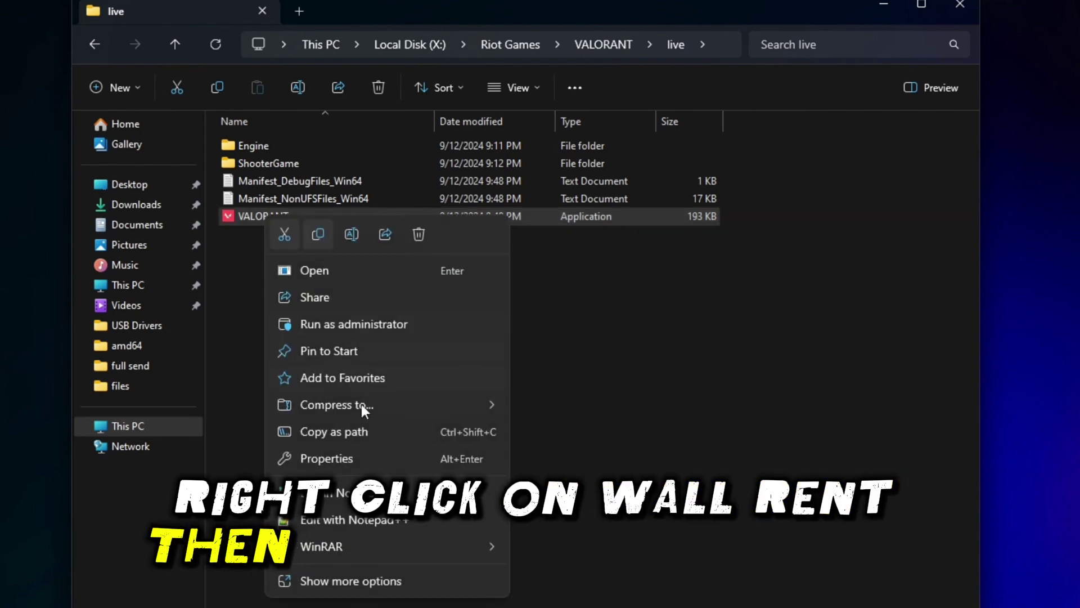
pyautogui.click(299, 577)
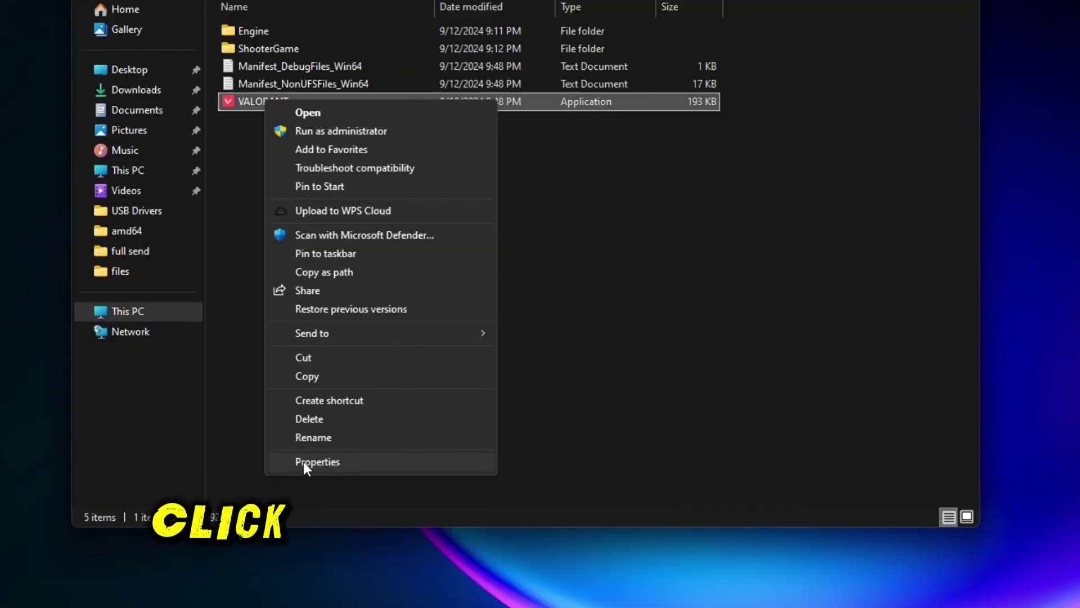
pyautogui.click(342, 461)
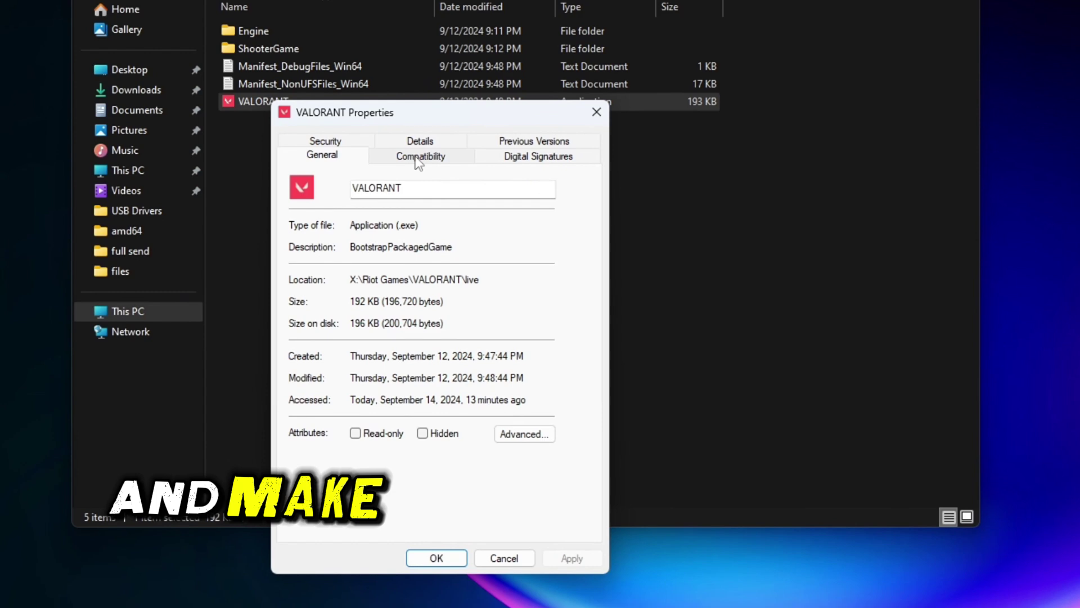
pyautogui.click(419, 158)
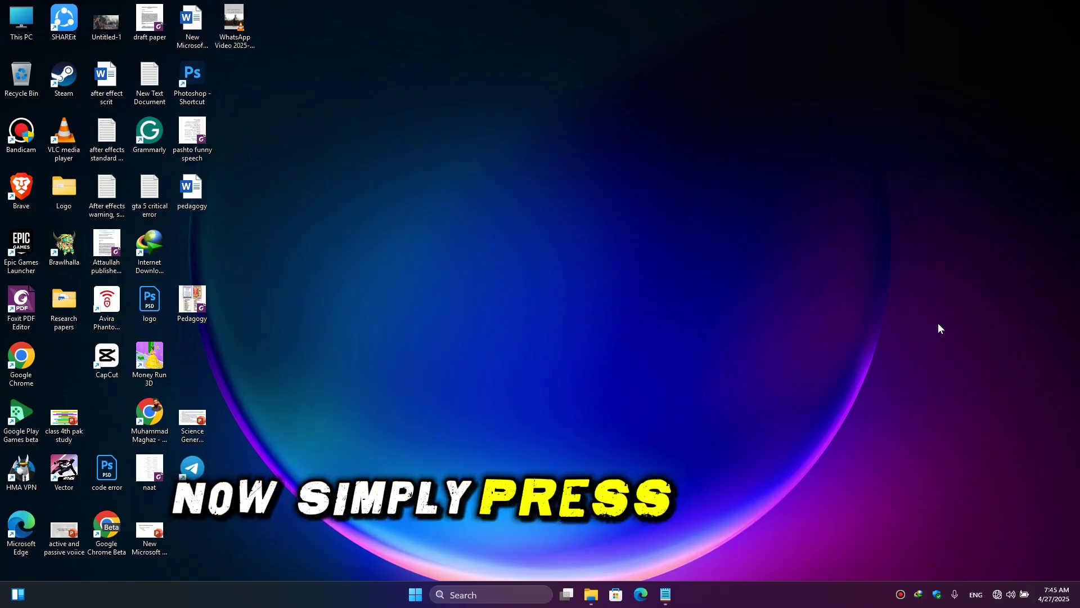
# Launch msinfo32 and check that the System Summary reports BIOS Mode as UEFI
pyautogui.press('super+r')
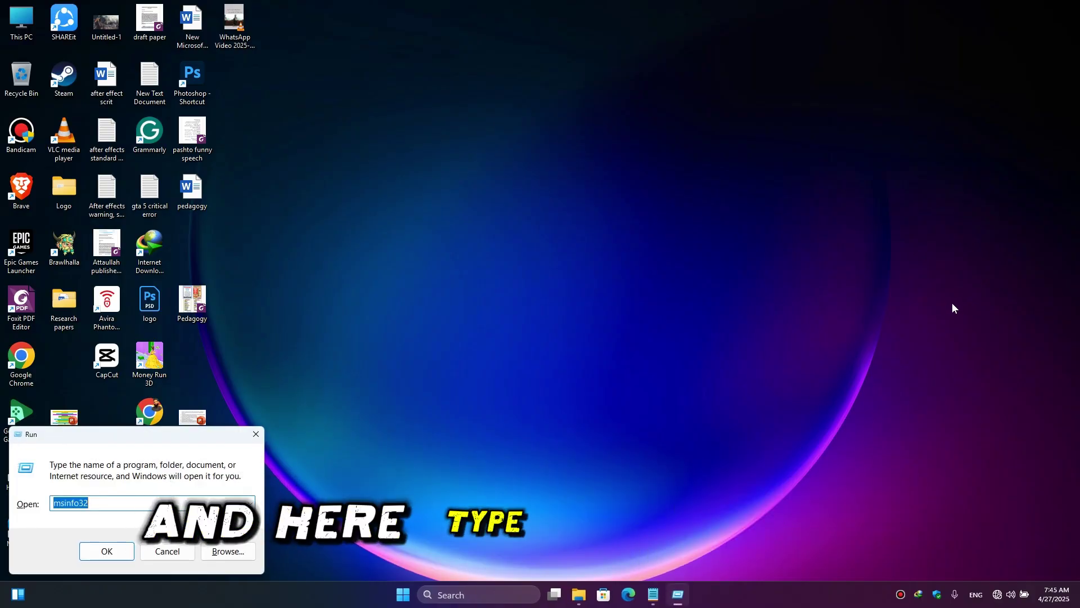
pyautogui.write('msinfo32')
pyautogui.press('Return')
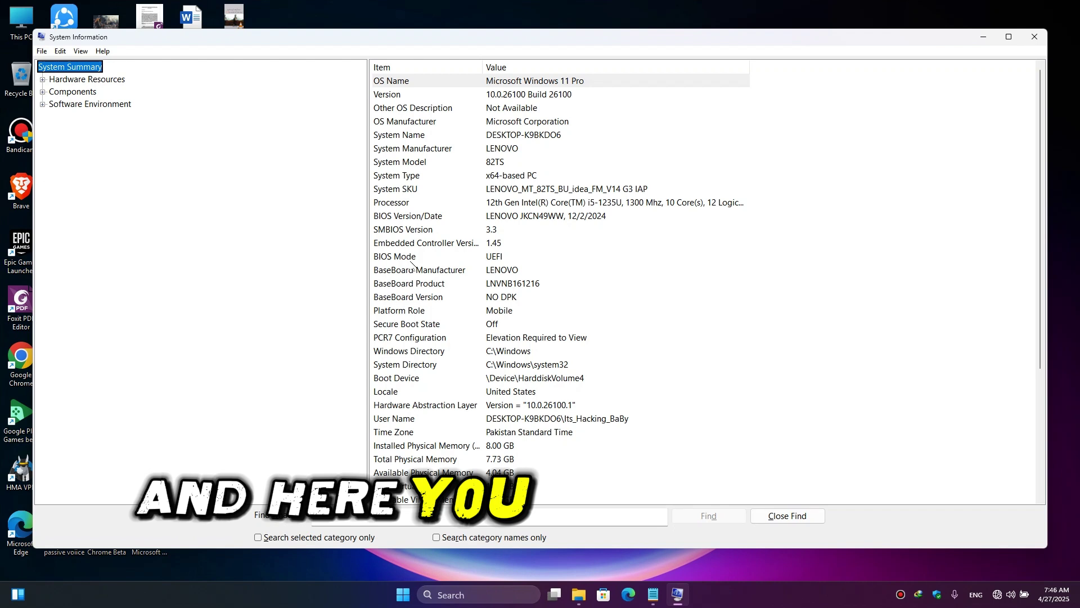
pyautogui.click(437, 260)
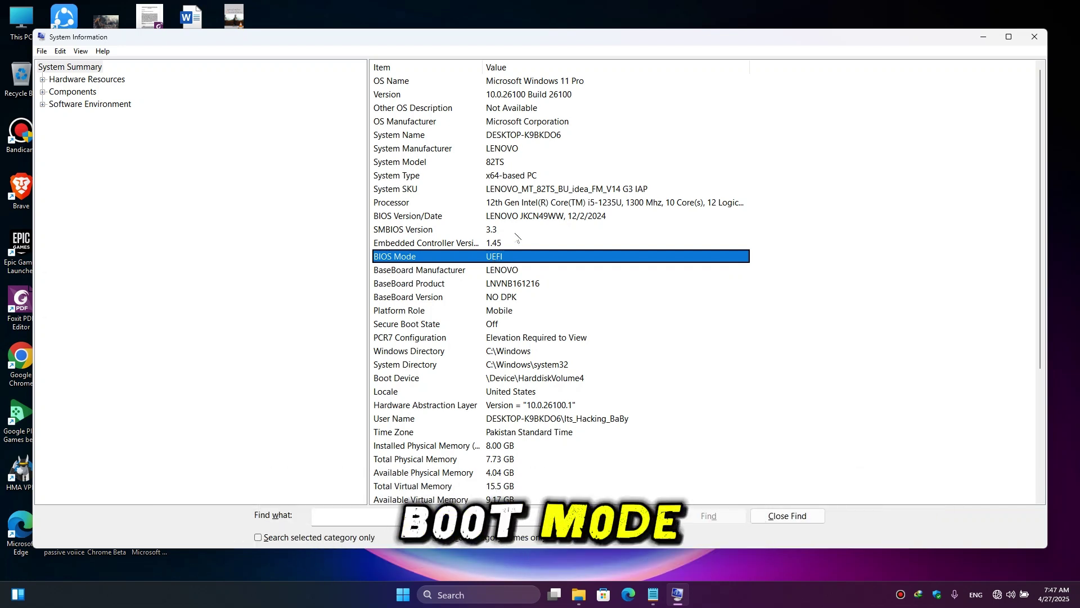
pyautogui.click(417, 325)
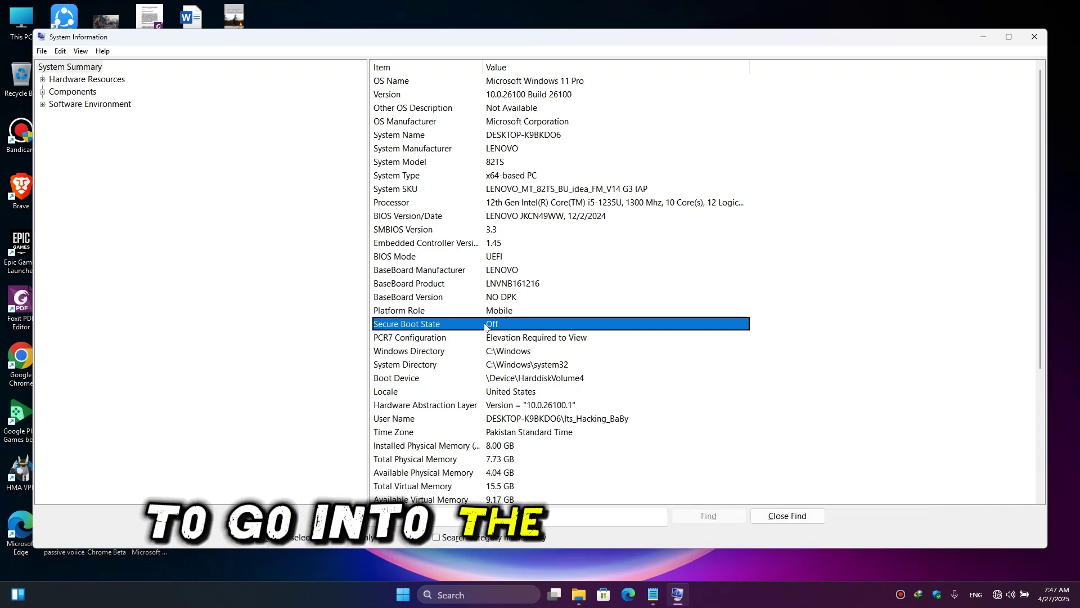
pyautogui.click(526, 273)
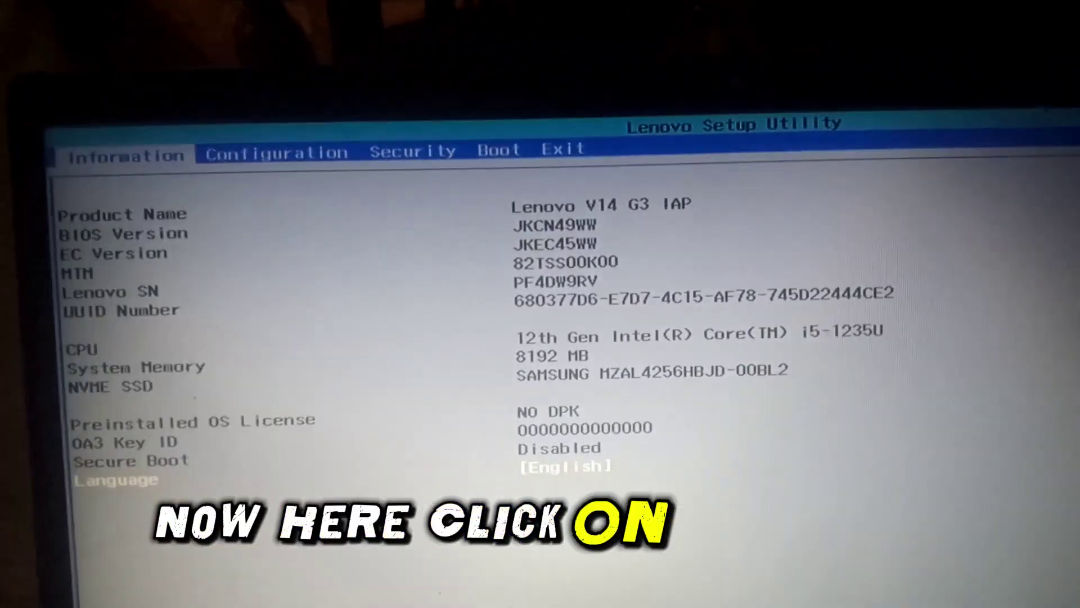
# Move across the BIOS setup pages to the Security page
pyautogui.press('Right')
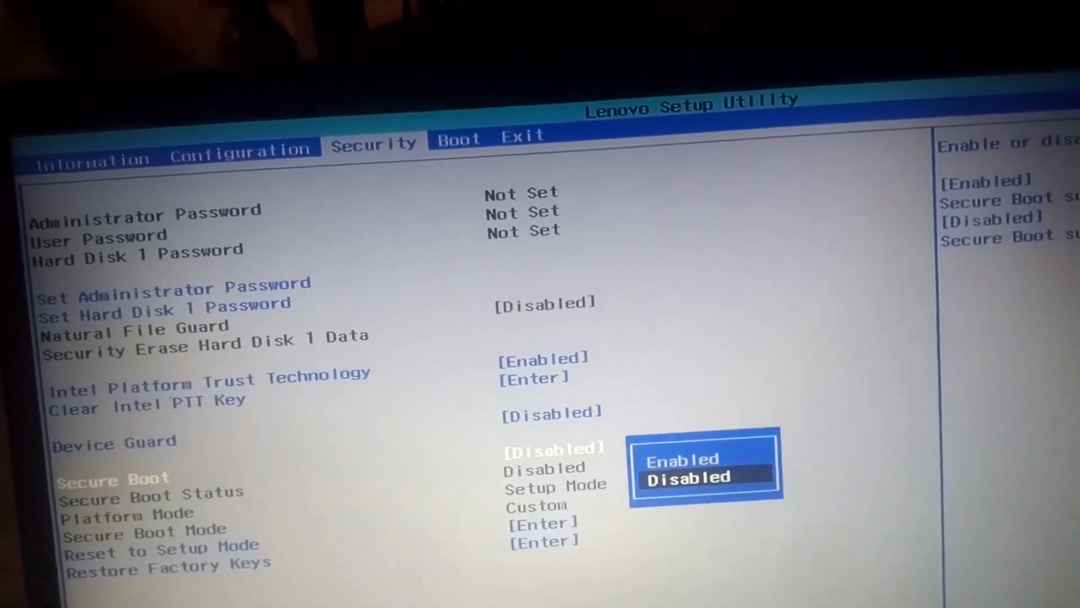
# Set Secure Boot to Enabled and bring up the F10 Save and Exit confirmation
pyautogui.press('Up')
pyautogui.press('Return')
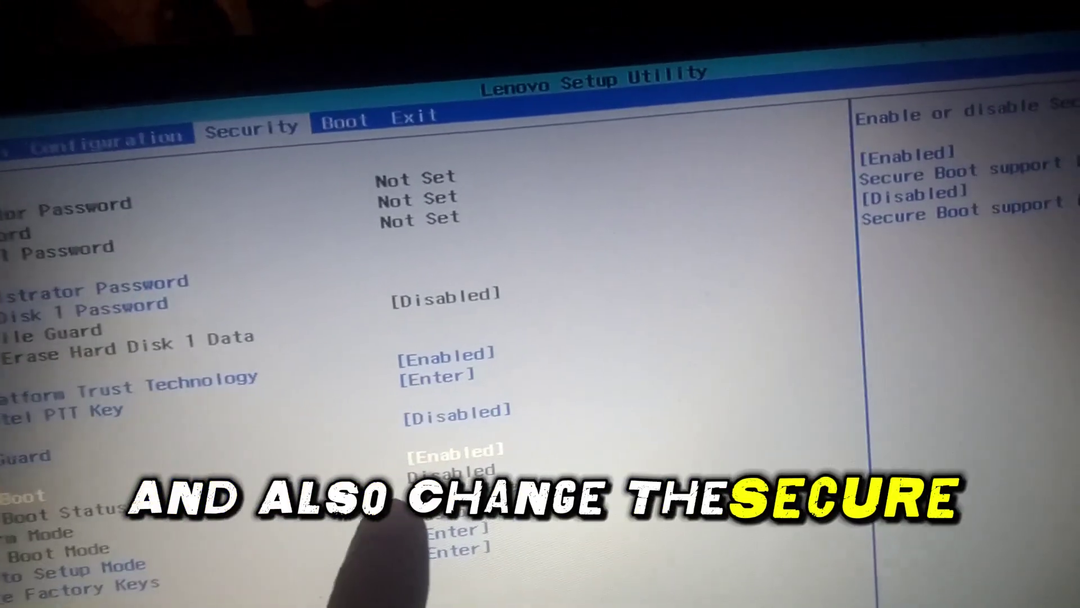
pyautogui.press('Up')
pyautogui.press('Up')
pyautogui.press('Up')
pyautogui.press('Up')
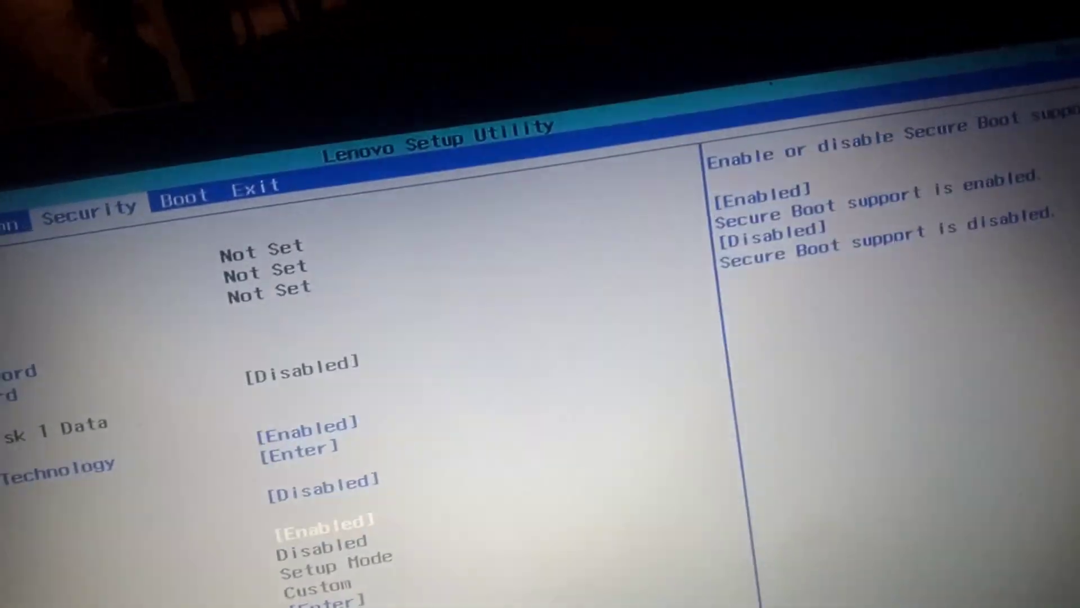
pyautogui.press('Return')
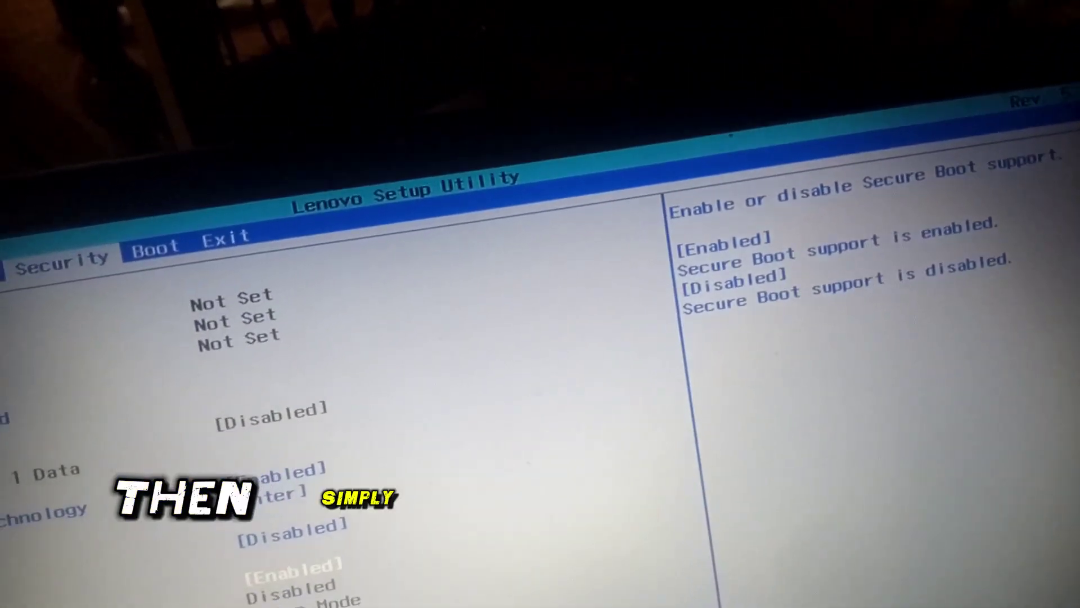
pyautogui.press('F10')
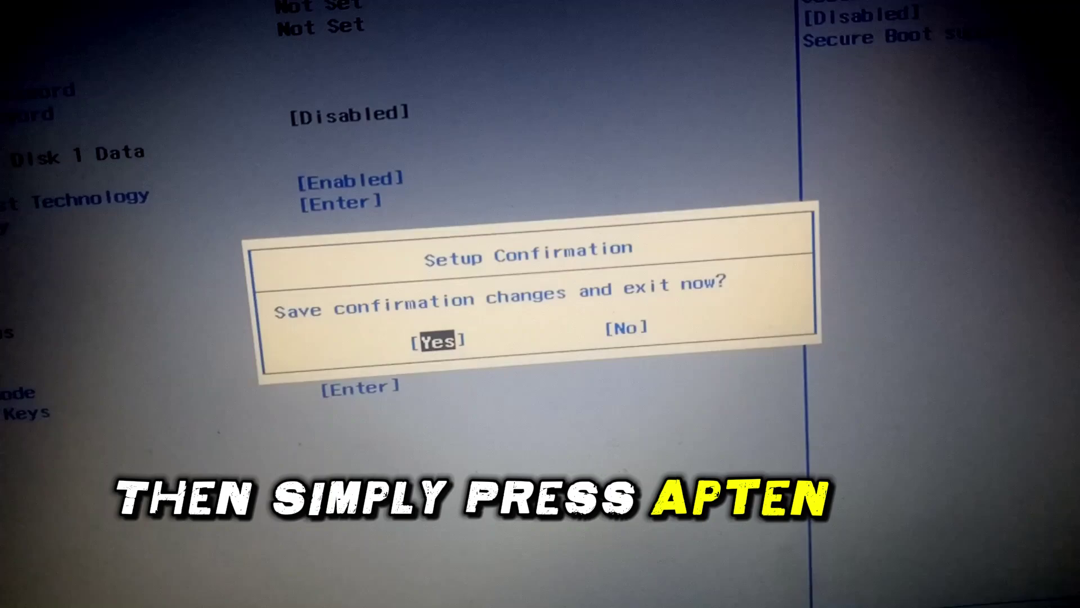